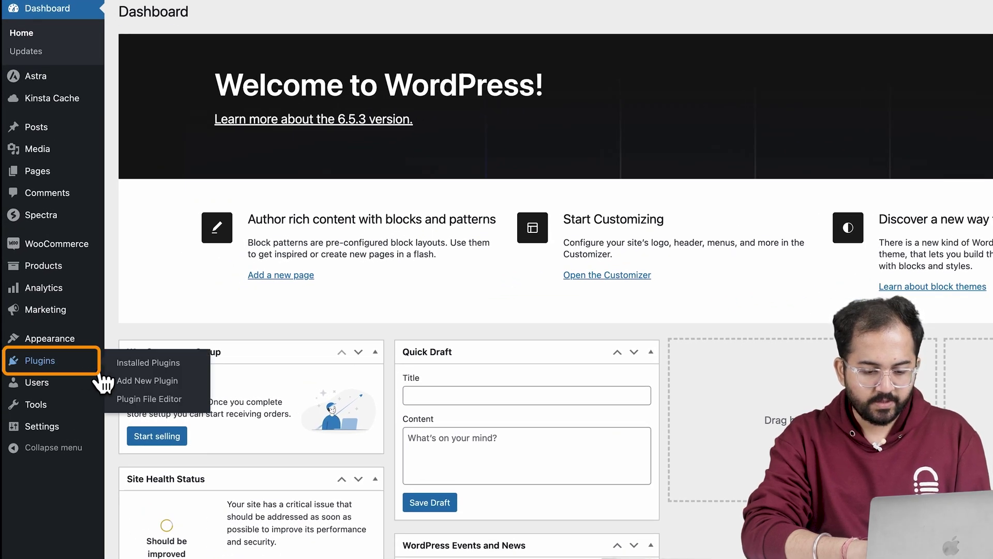
Upload, install and activate the woocommerce-product-filters.zip plugin
click(139, 383)
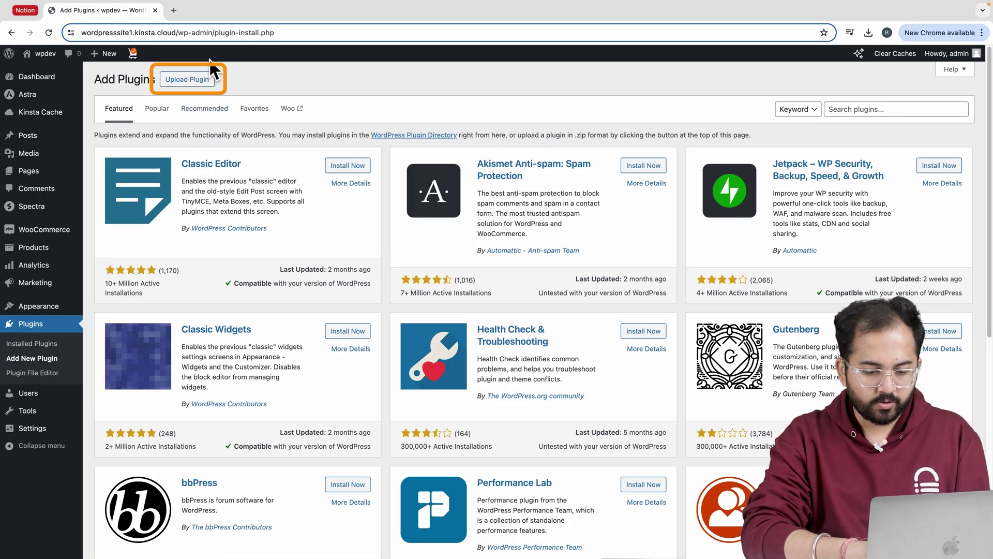
click(191, 84)
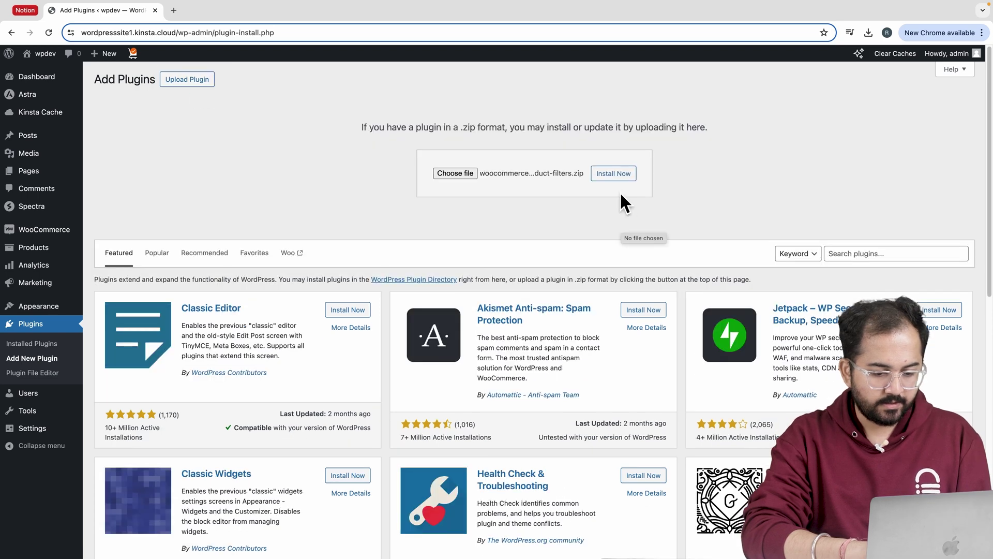
click(615, 181)
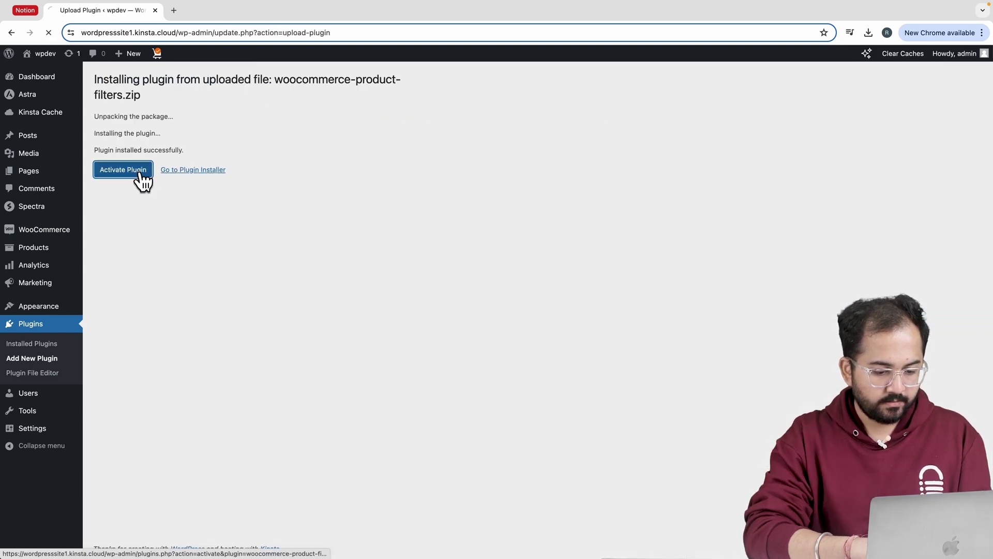
click(141, 174)
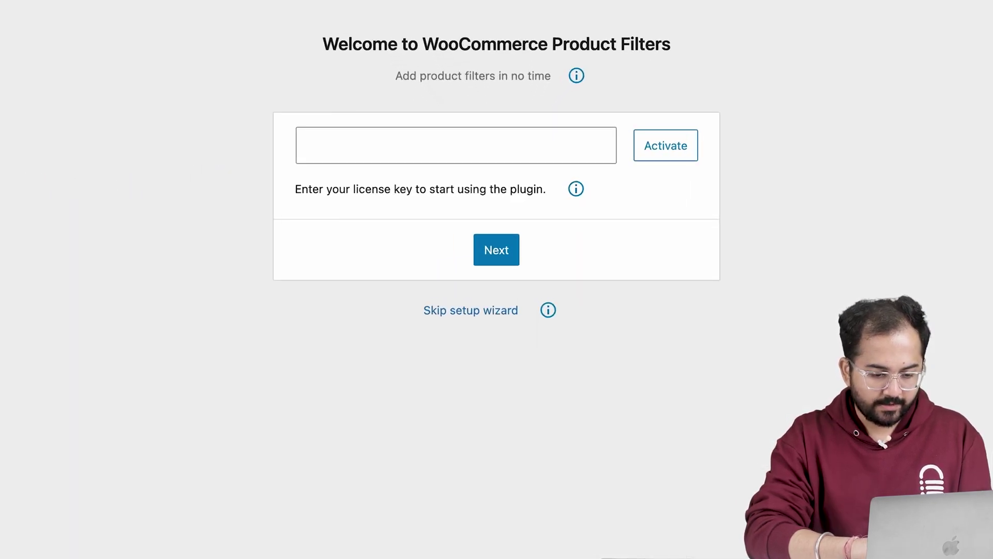
Paste the license key into the setup wizard and activate it
click(505, 161)
key(ctrl+v)
click(660, 155)
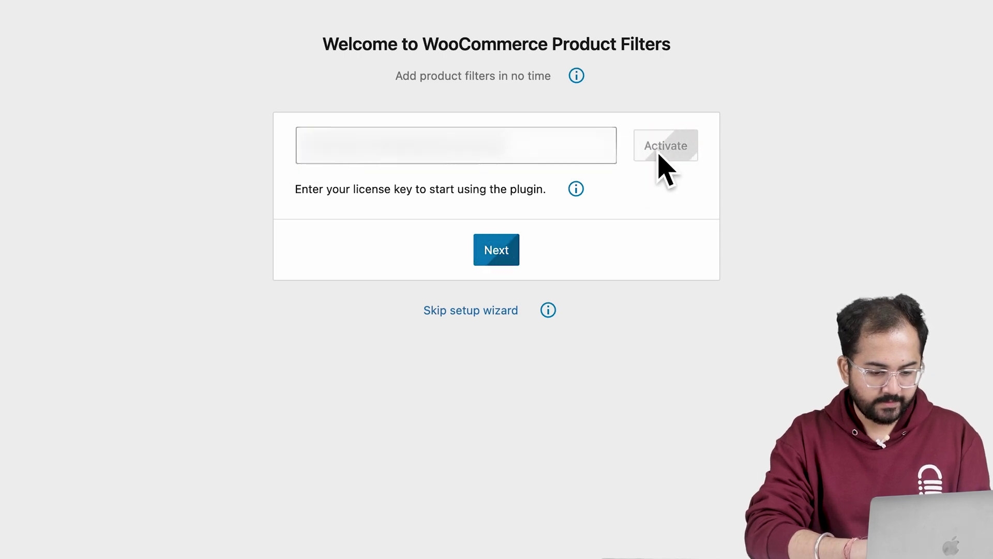
click(502, 348)
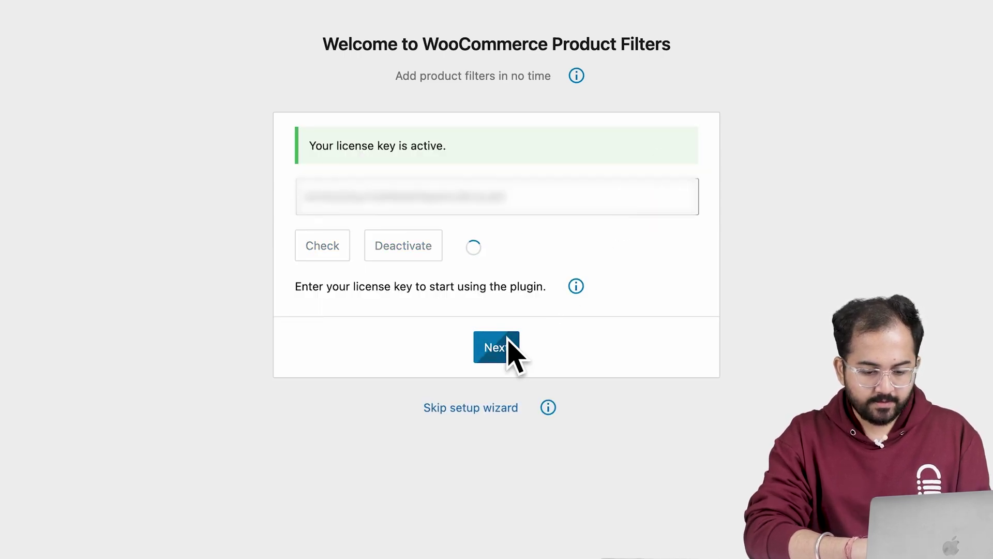
Keep Product Filters as the top-of-shop group and leave filter toggling off
click(497, 178)
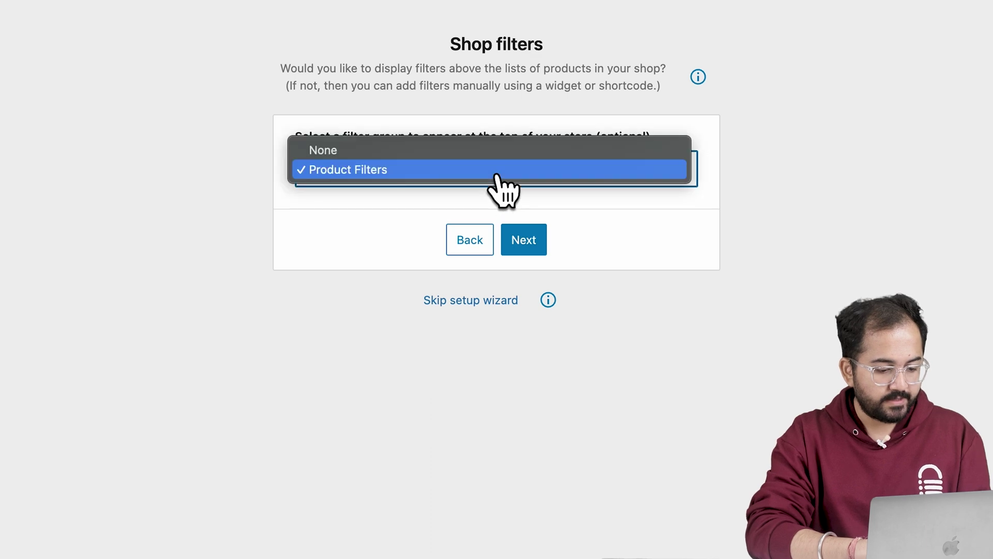
click(498, 176)
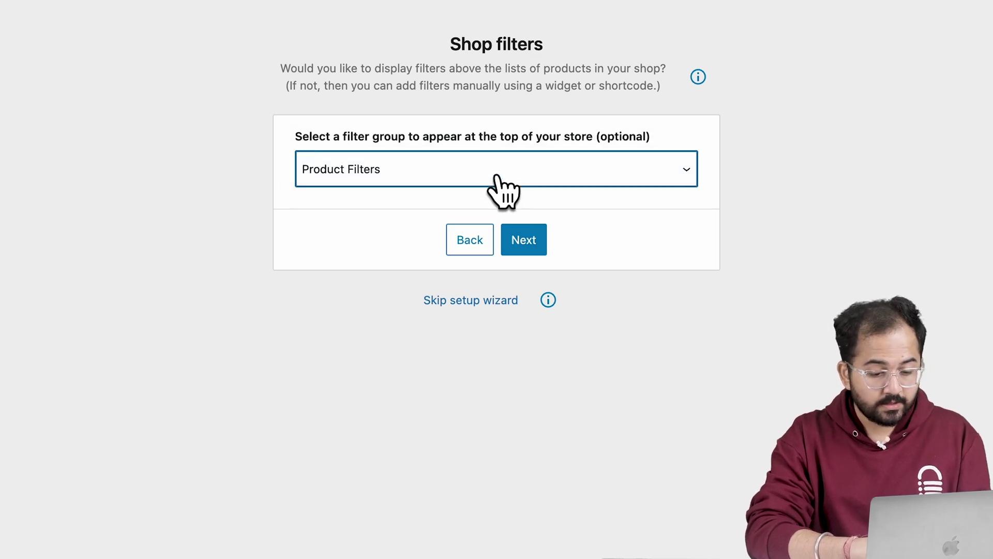
click(525, 239)
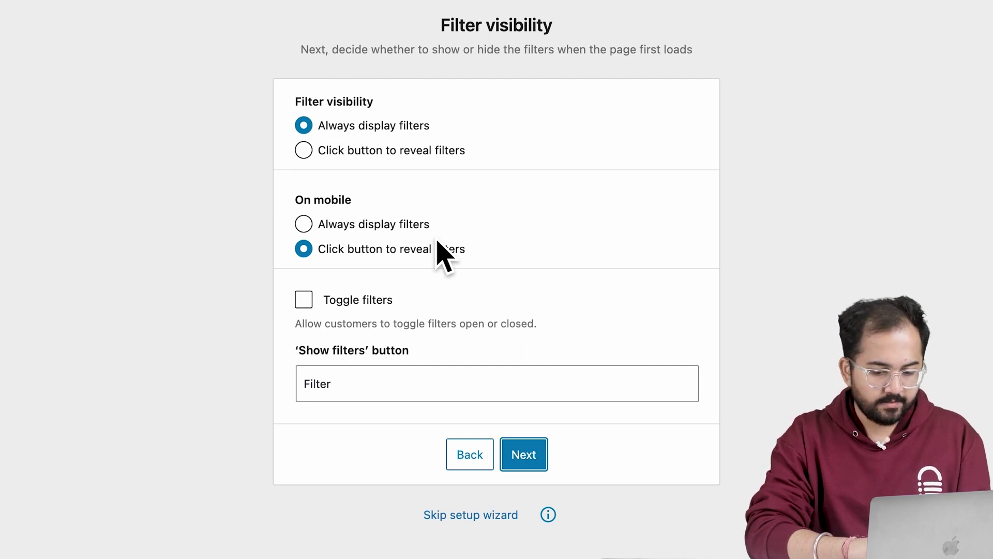
click(304, 299)
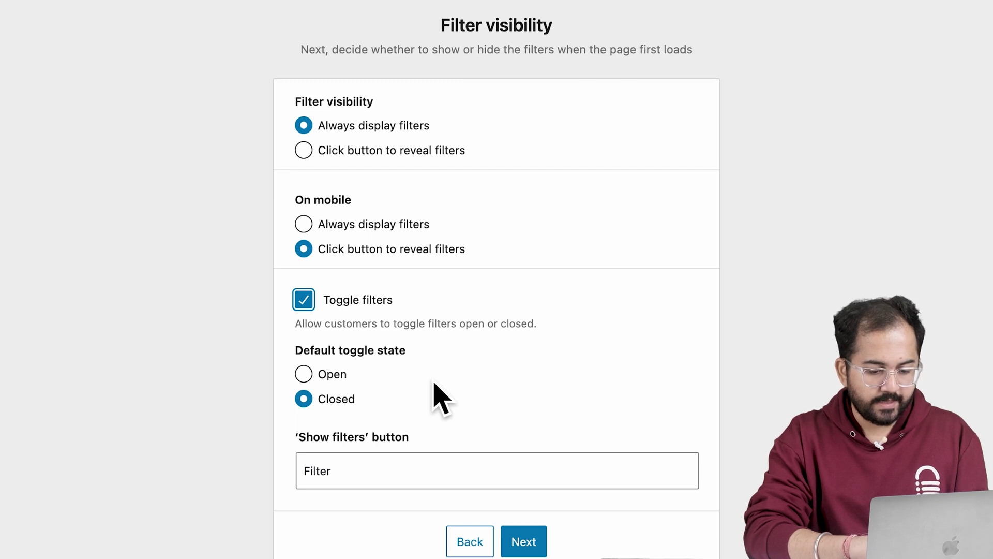
key(space)
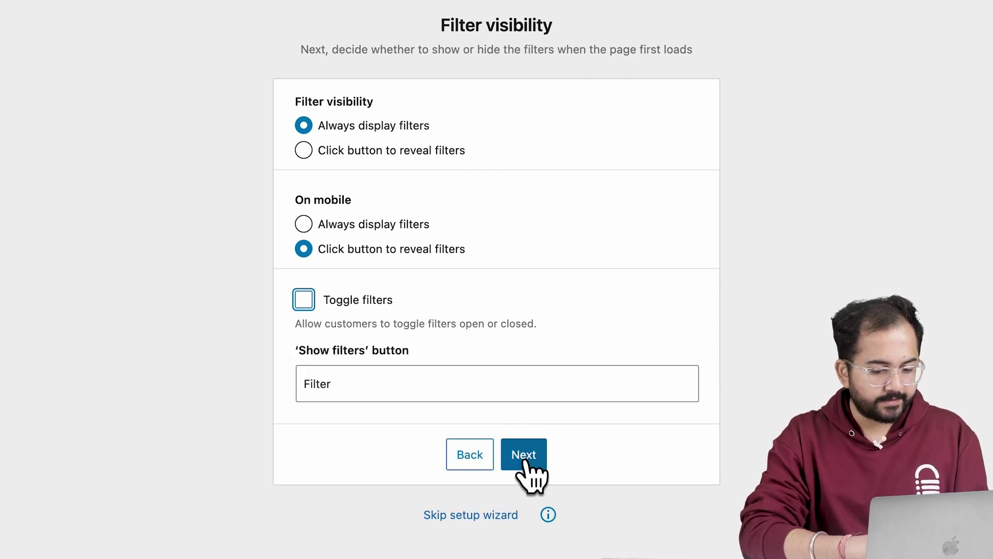
click(526, 456)
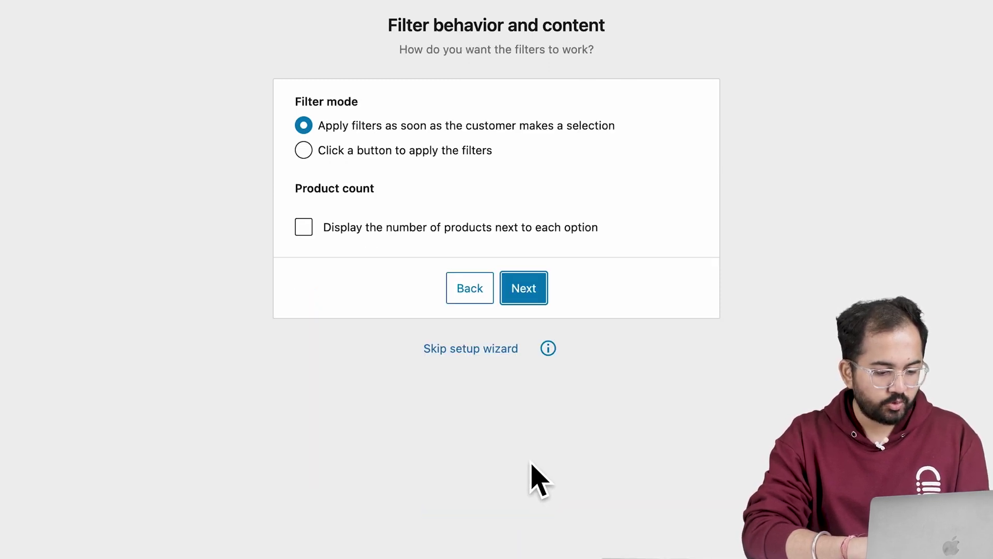
Apply filters only on button click, show product counts, and finish setup
click(302, 151)
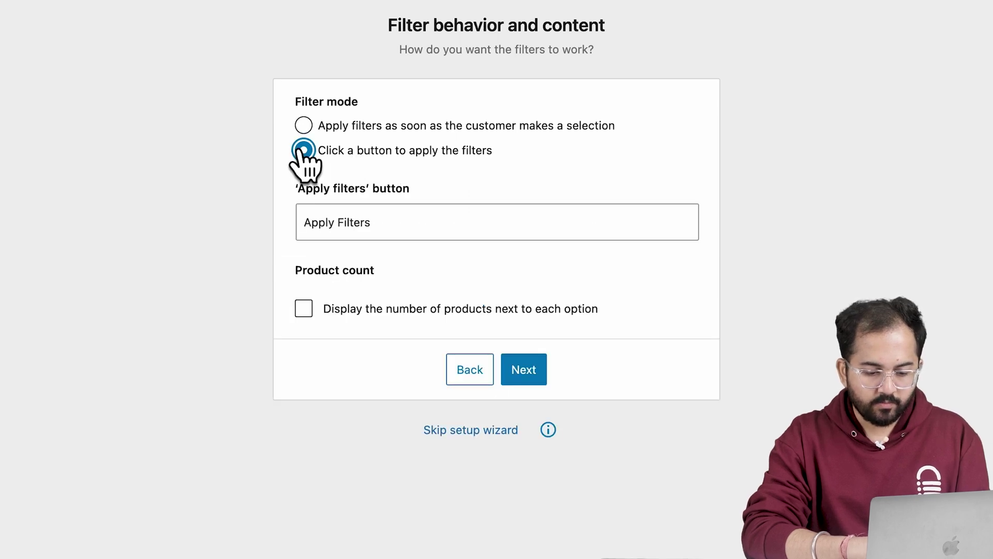
click(304, 309)
click(506, 368)
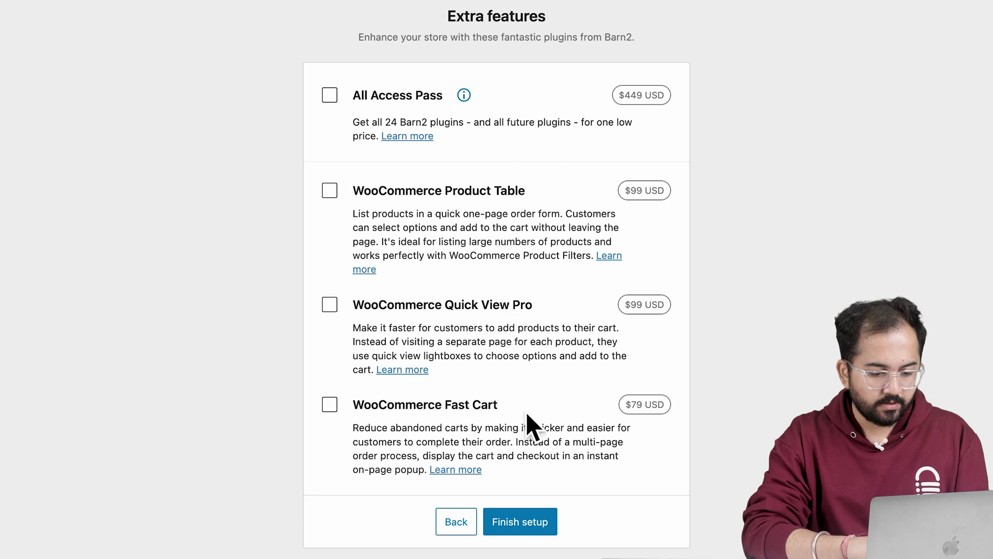
click(528, 509)
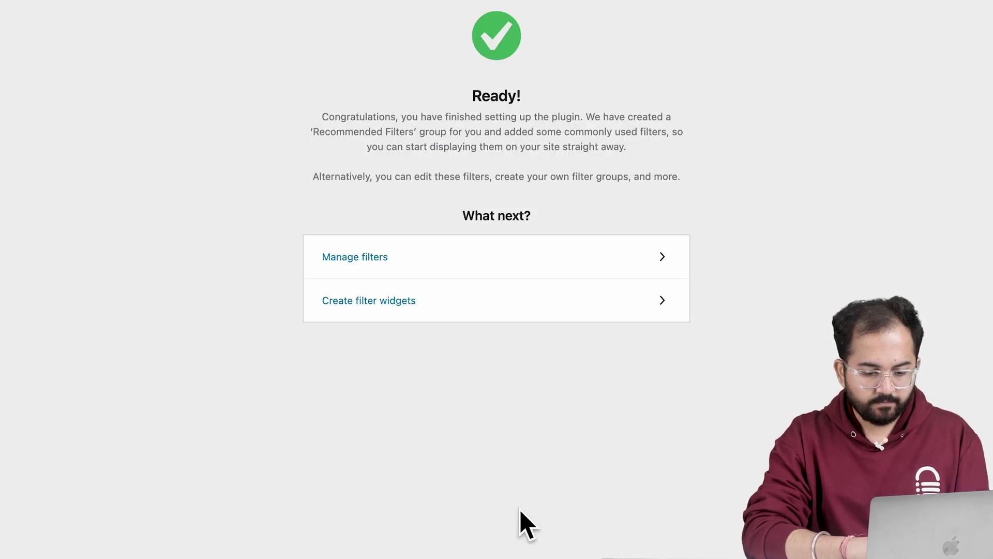
click(369, 273)
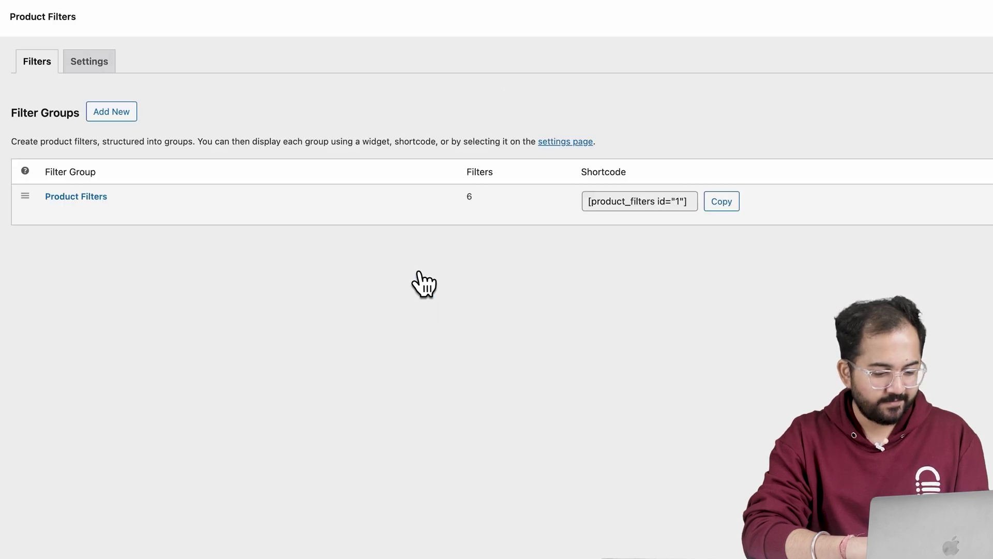
mouse_move(232, 203)
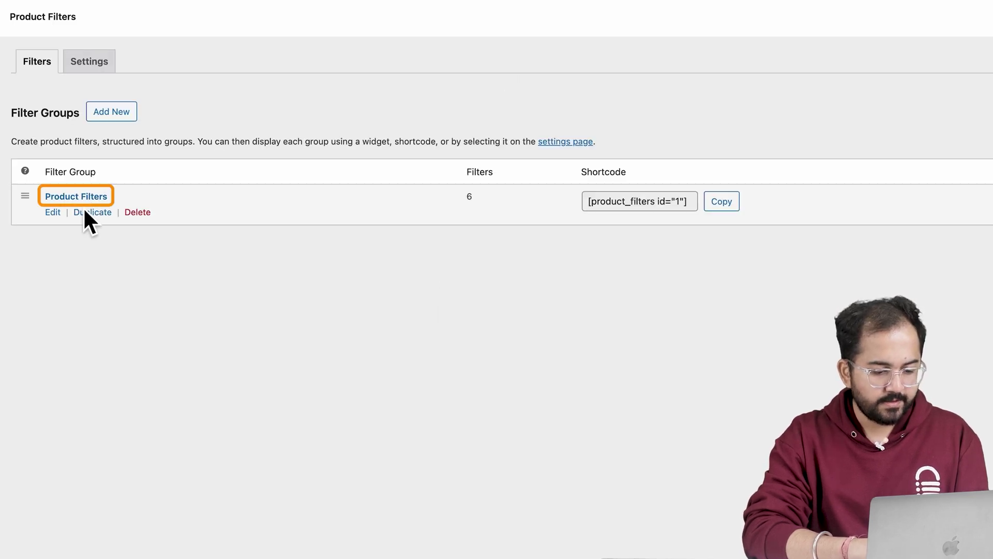
Rename the Attributes filter to 'In Stock' and make it filter by stock status
click(55, 213)
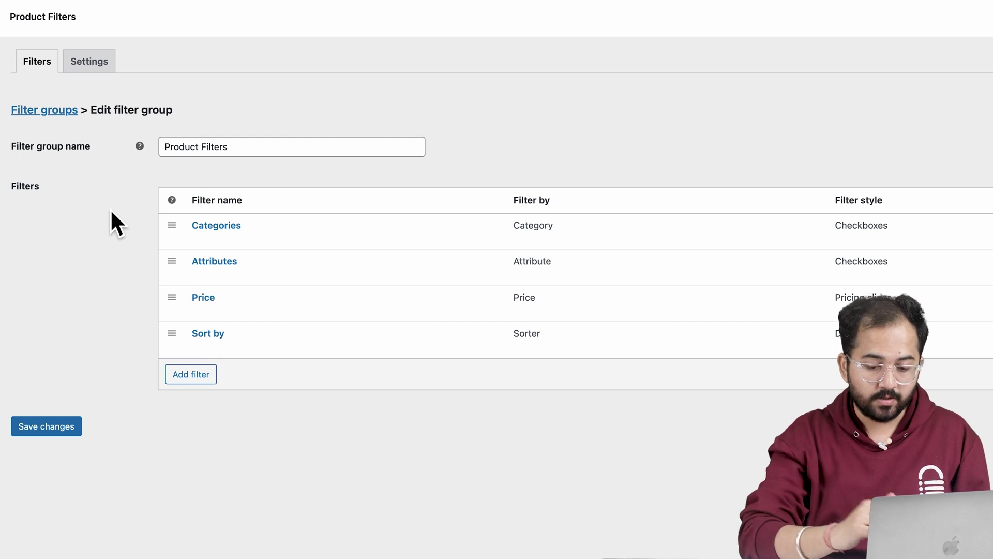
mouse_move(214, 268)
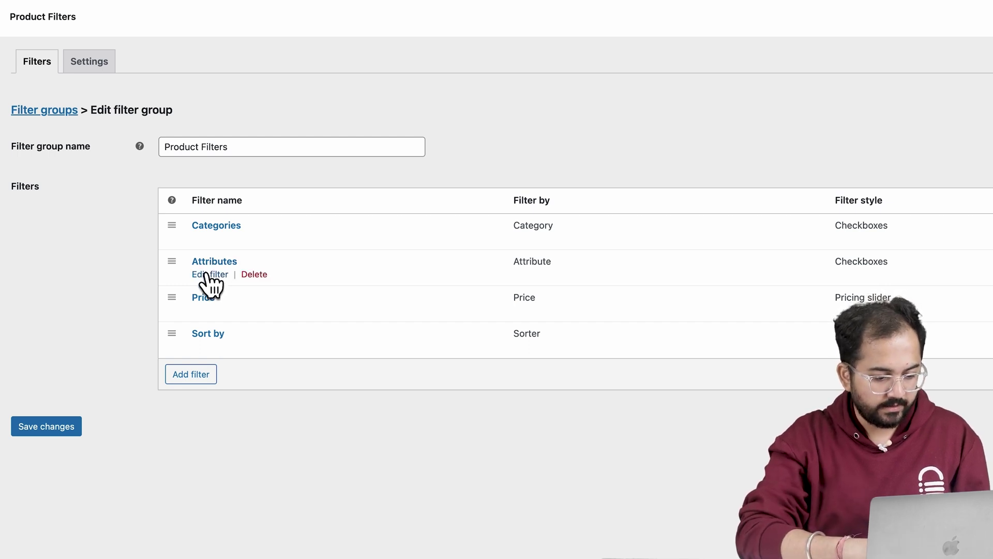
click(206, 275)
double_click(440, 310)
key(BackSpace)
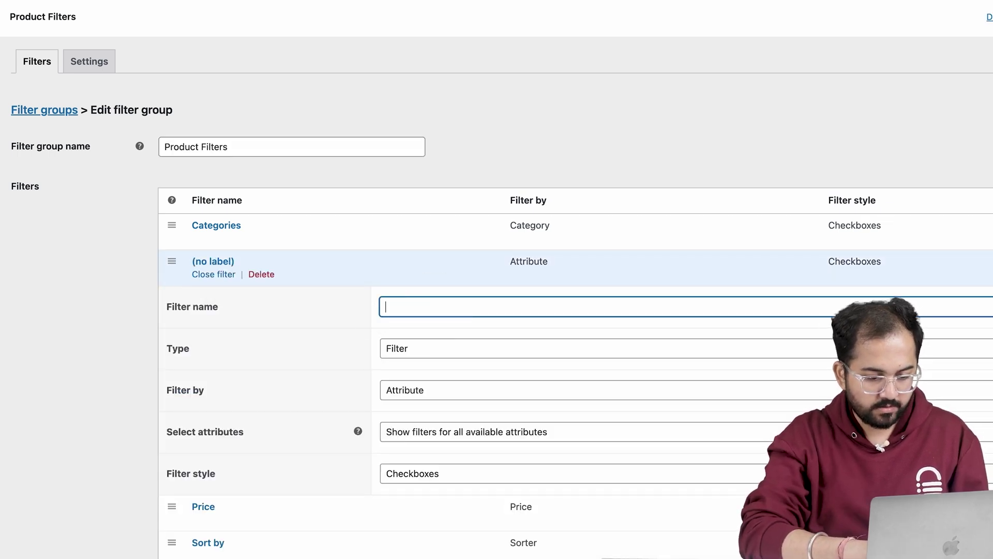
text(In Stock)
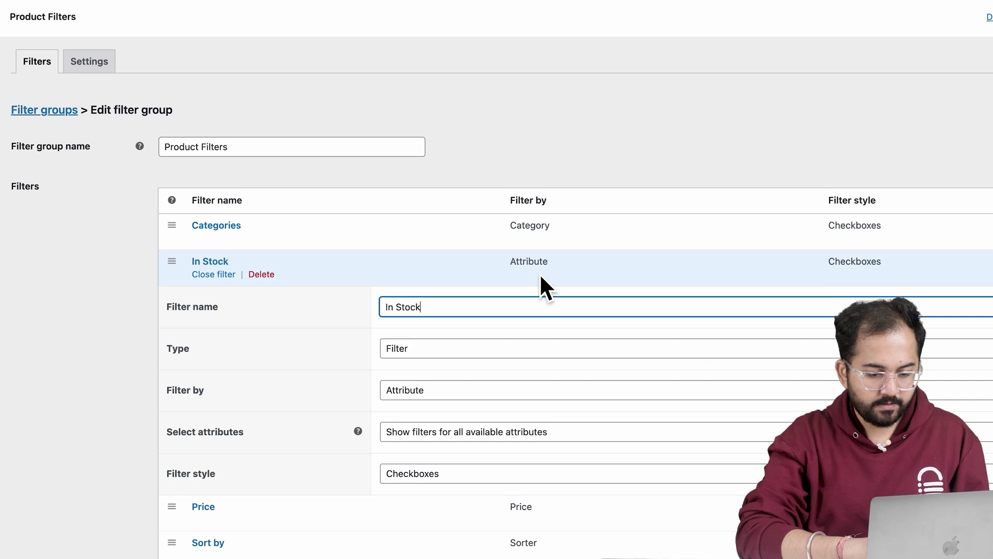
click(528, 348)
click(526, 350)
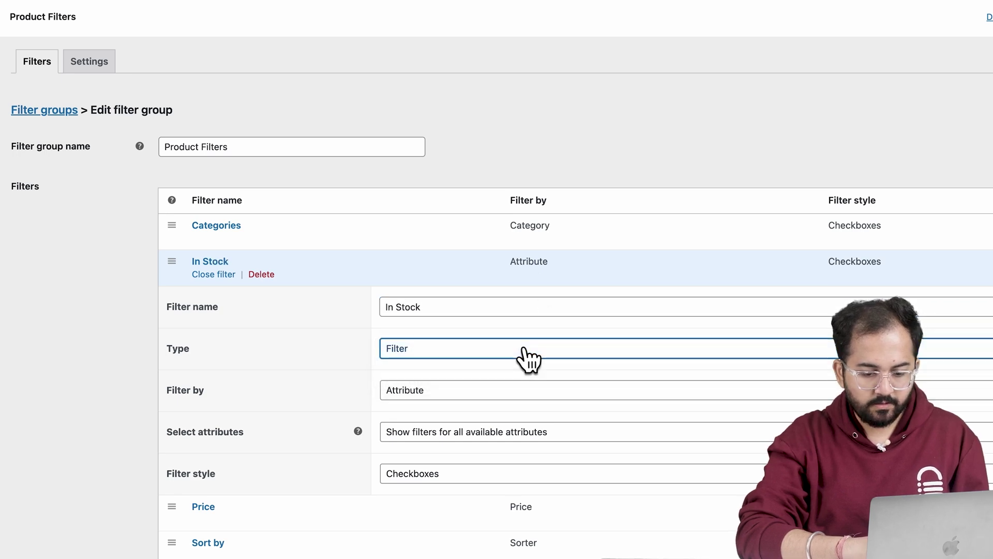
click(517, 397)
key(Escape)
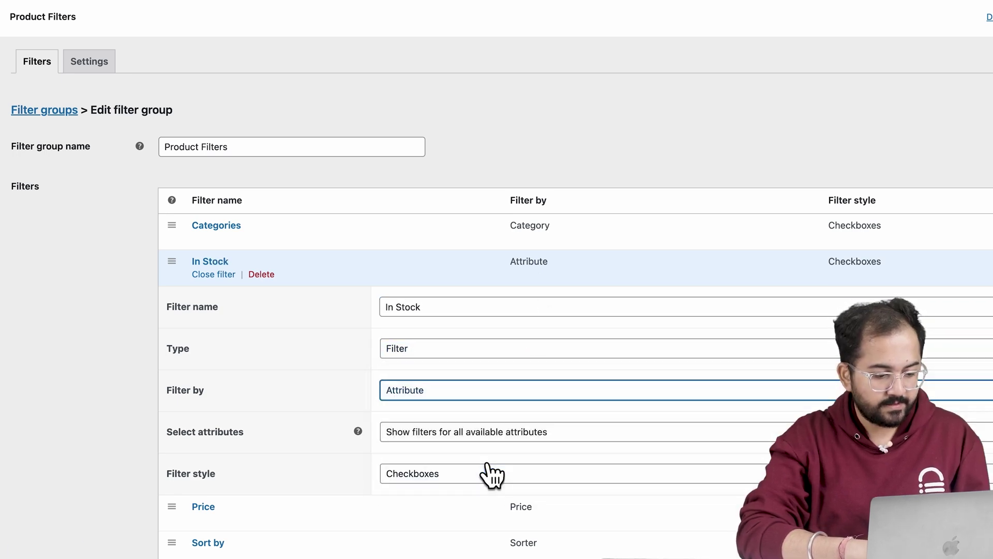
key(Down)
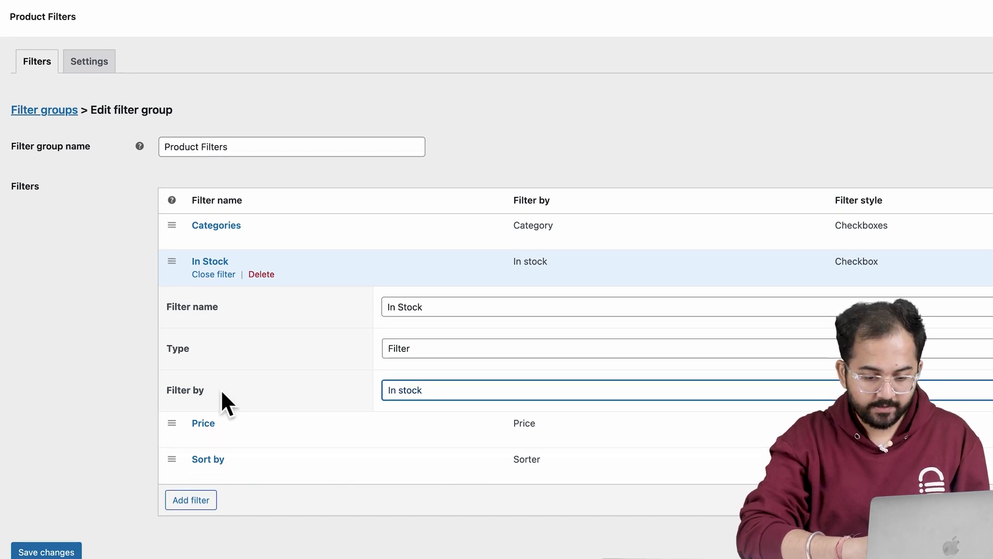
click(196, 275)
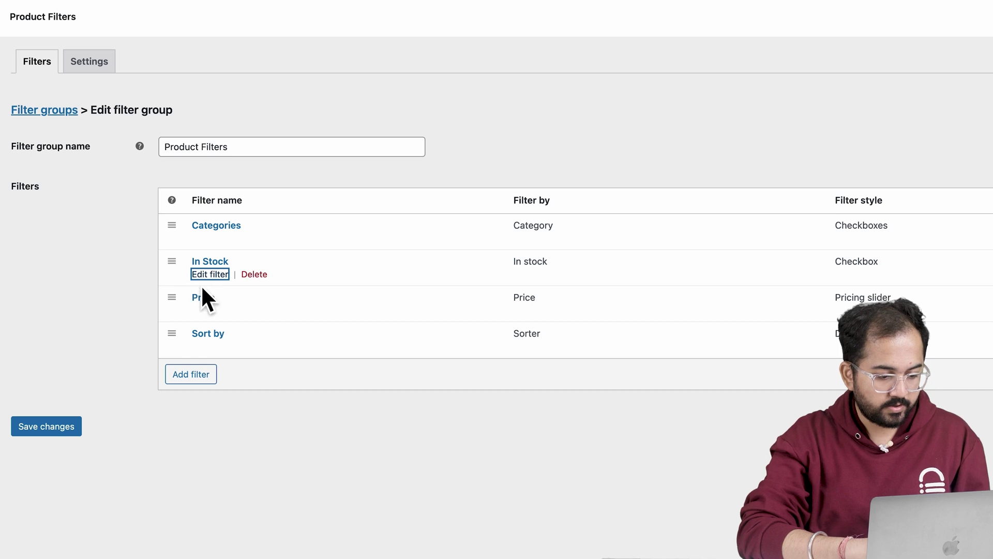
Add a Size filter that filters by the size product attribute
click(196, 377)
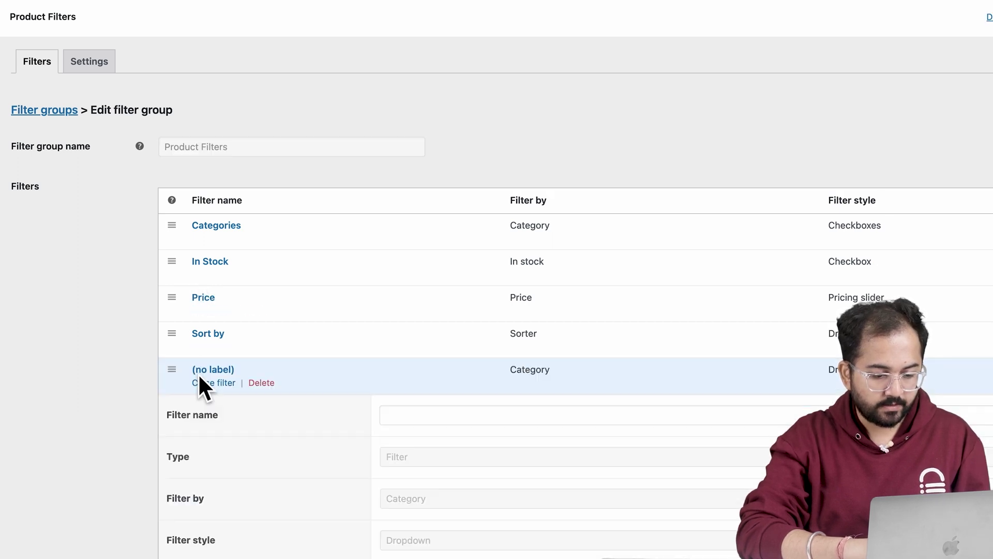
click(421, 417)
text(Size)
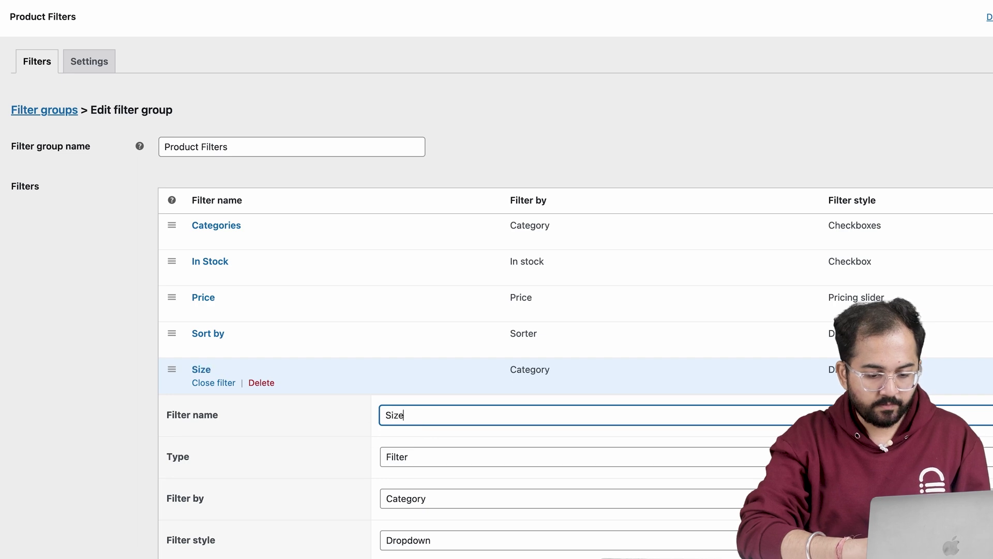
scroll(450, 390, down, 3)
click(453, 387)
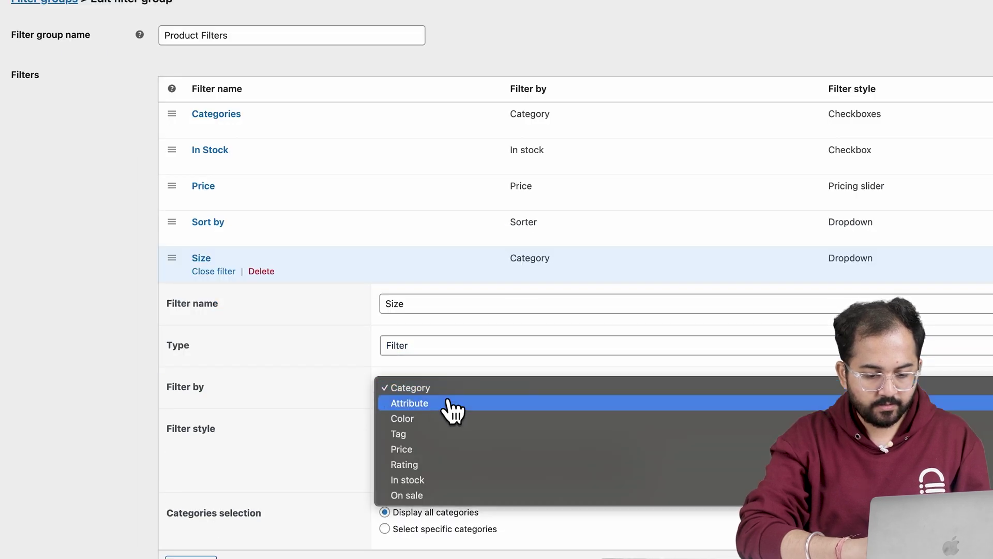
click(447, 403)
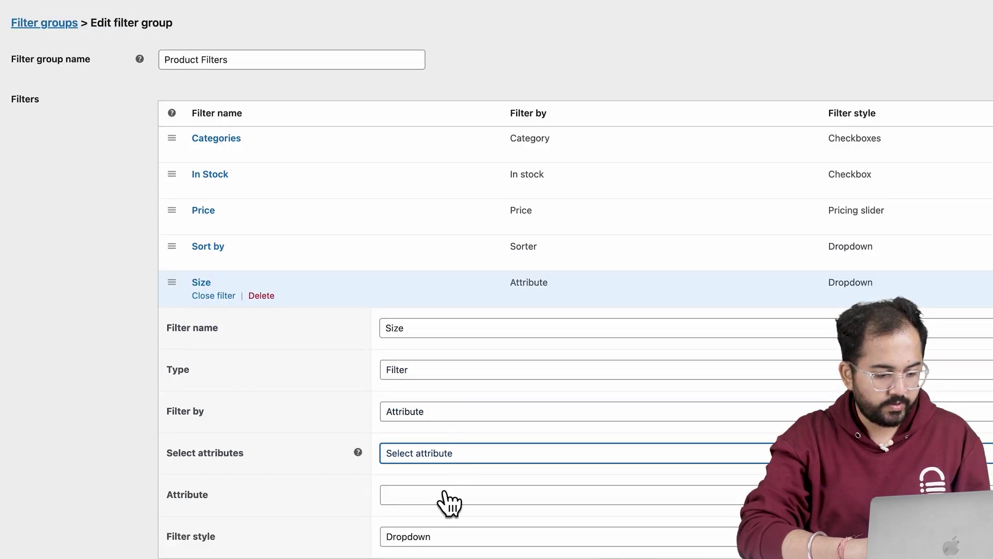
click(444, 492)
click(448, 511)
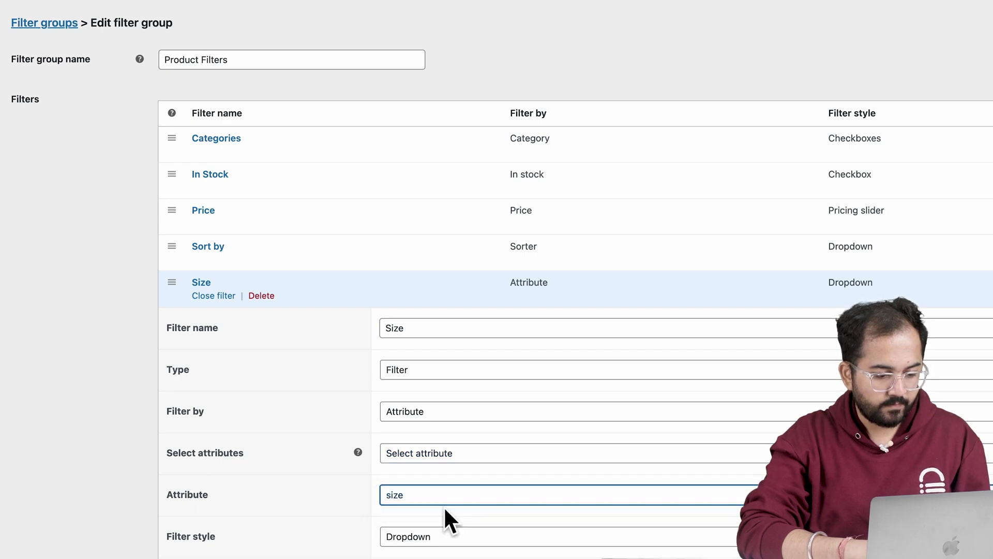
Display the Size filter as checkboxes and start another new filter
scroll(439, 533, down, 2)
click(438, 457)
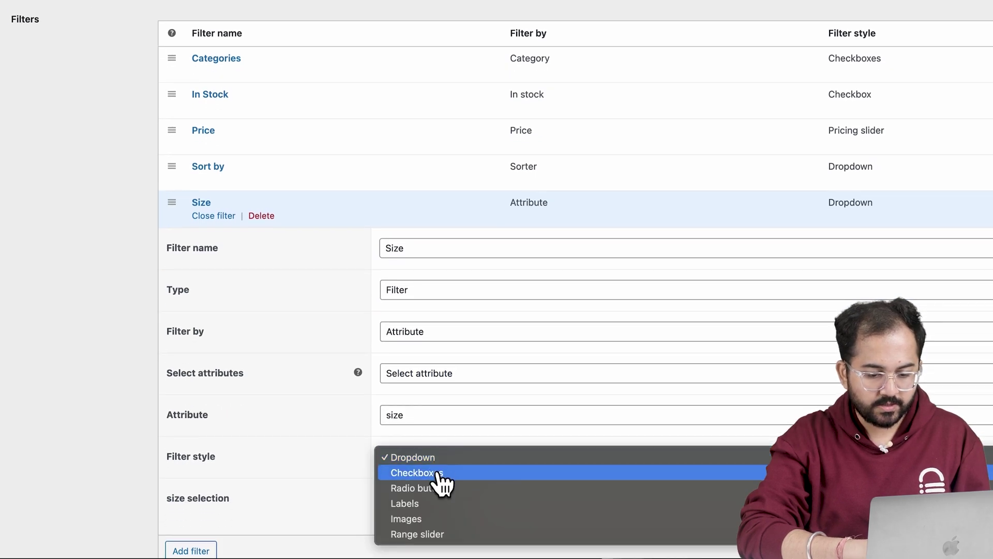
click(440, 472)
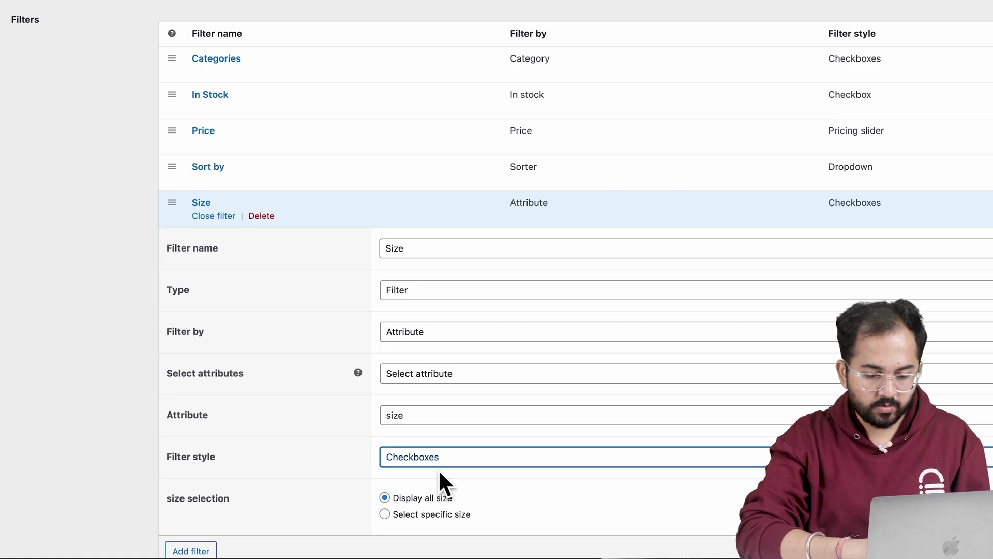
scroll(439, 482, down, 1)
click(202, 546)
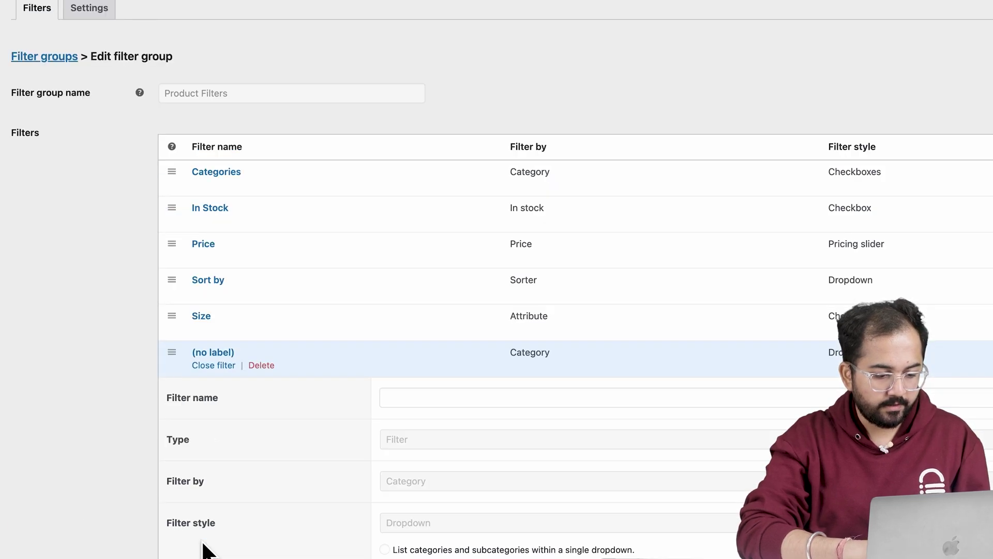
Name the new filter Color and save the Product Filters group
click(392, 397)
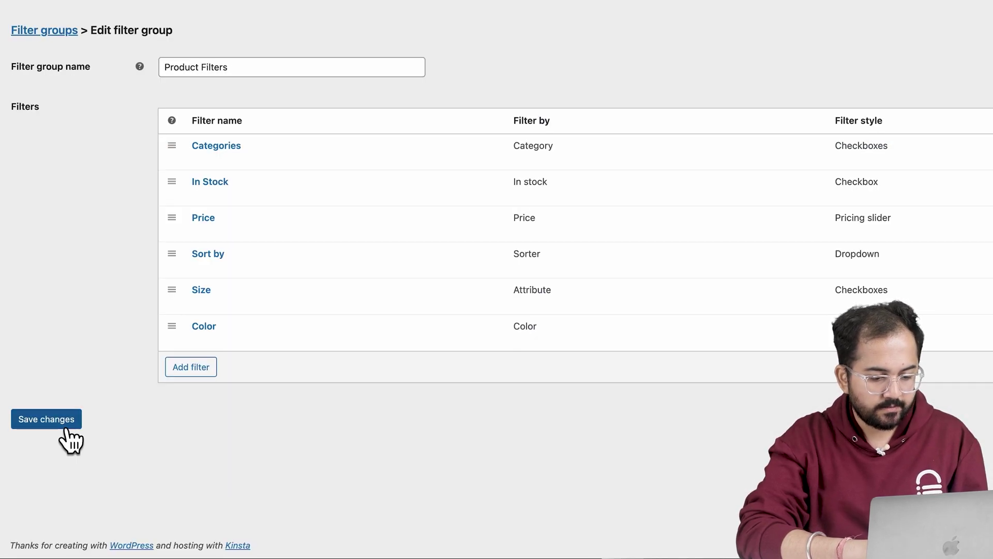
click(46, 527)
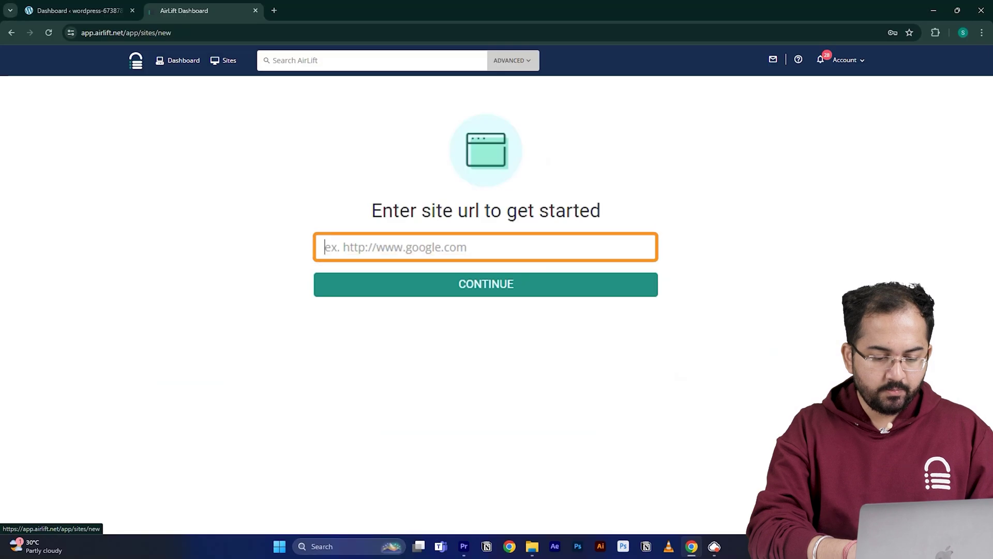
Submit the pasted site URL in AirLift and review its performance report (56 to 98)
text(https://wordpress-673878-4448699.cloudwaysapps.com/)
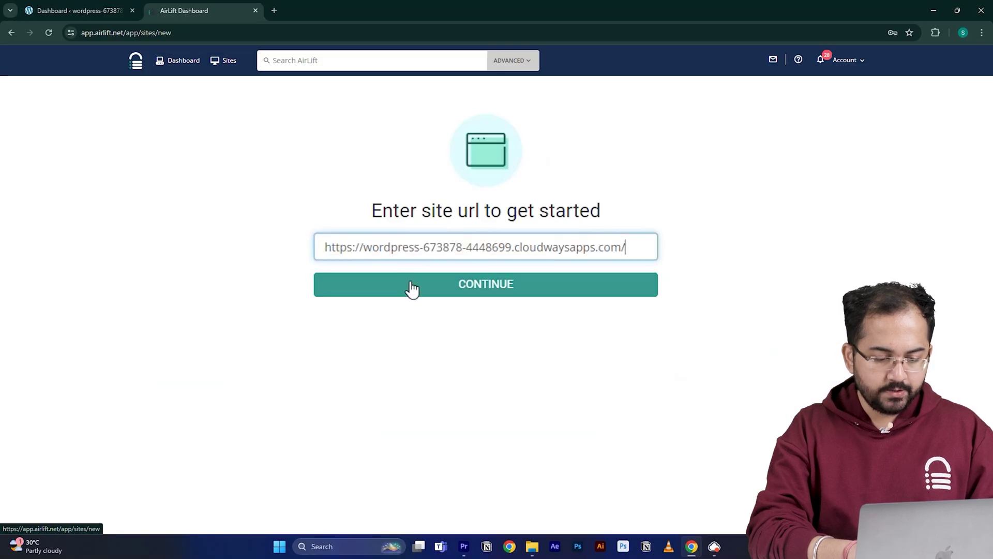
click(411, 287)
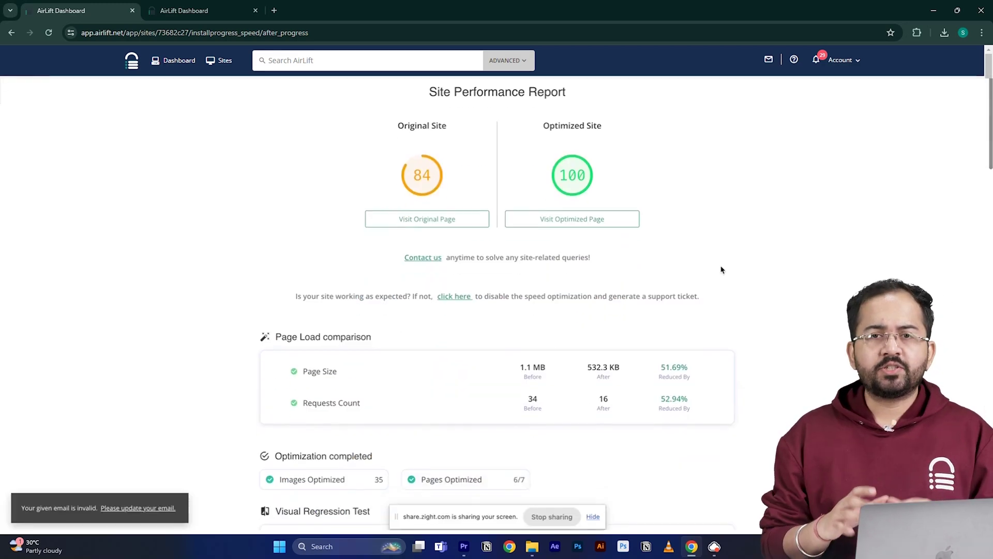
scroll(722, 269, down, 3)
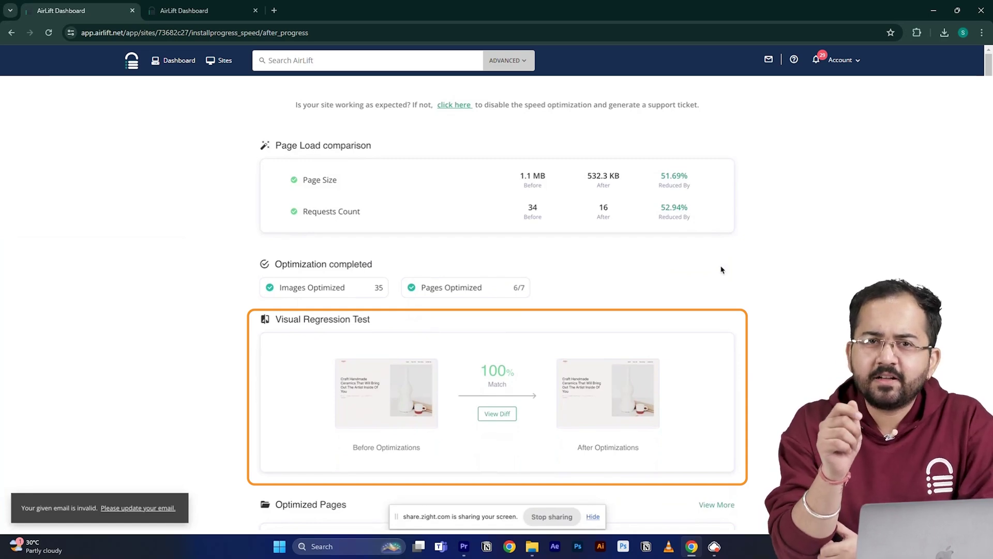
scroll(721, 269, up, 2)
scroll(721, 269, up, 2)
scroll(721, 269, up, 1)
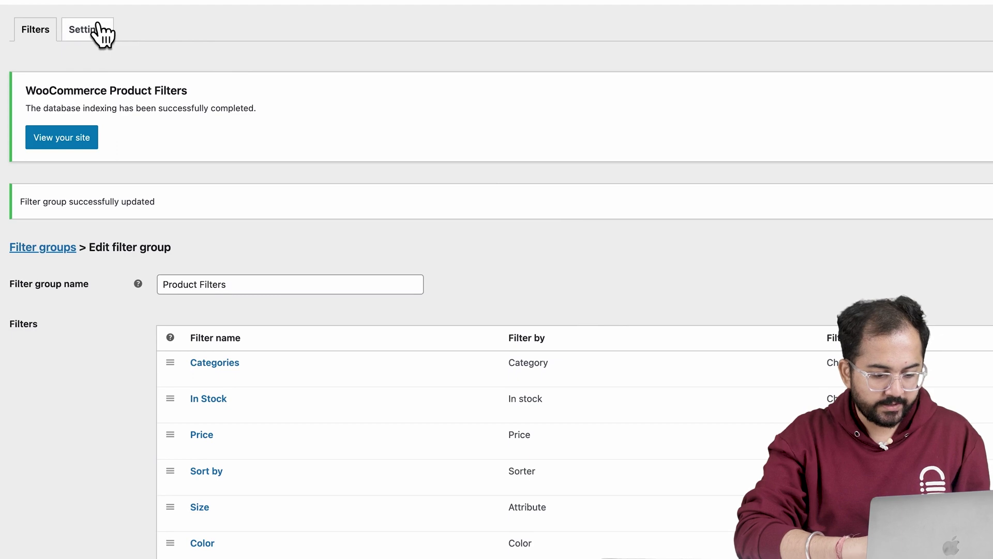
Set the top-of-shop filter group to None in Product Filters settings and save
click(99, 25)
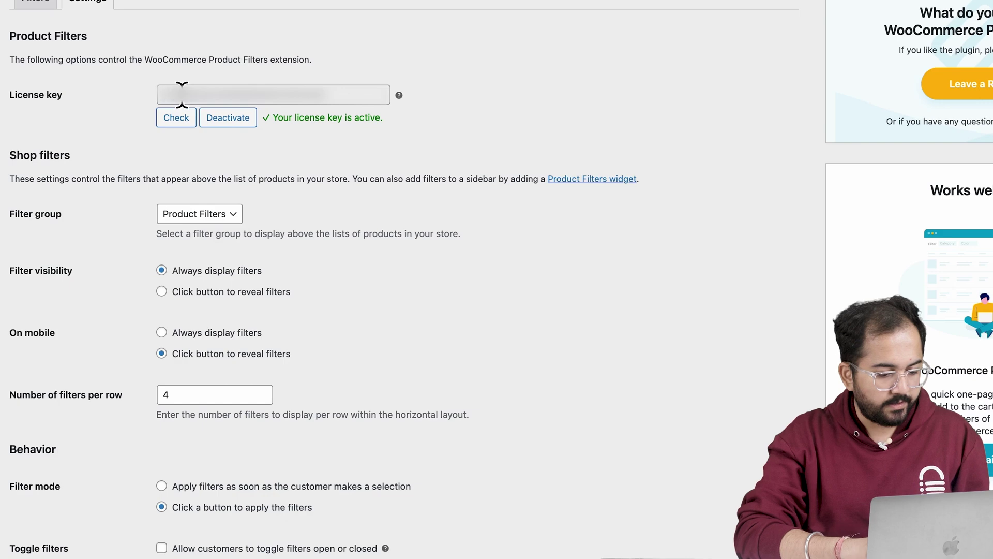
scroll(238, 170, down, 2)
click(228, 168)
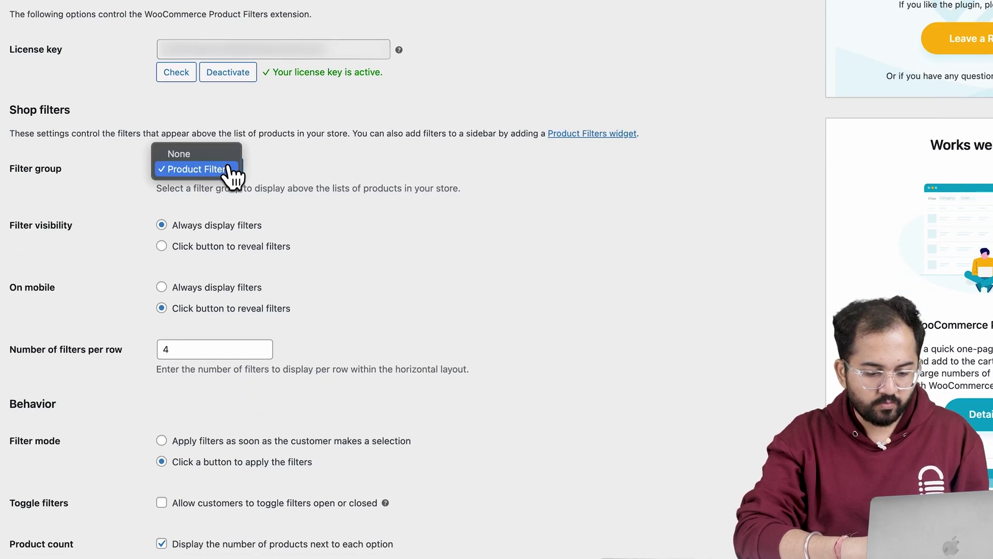
click(229, 168)
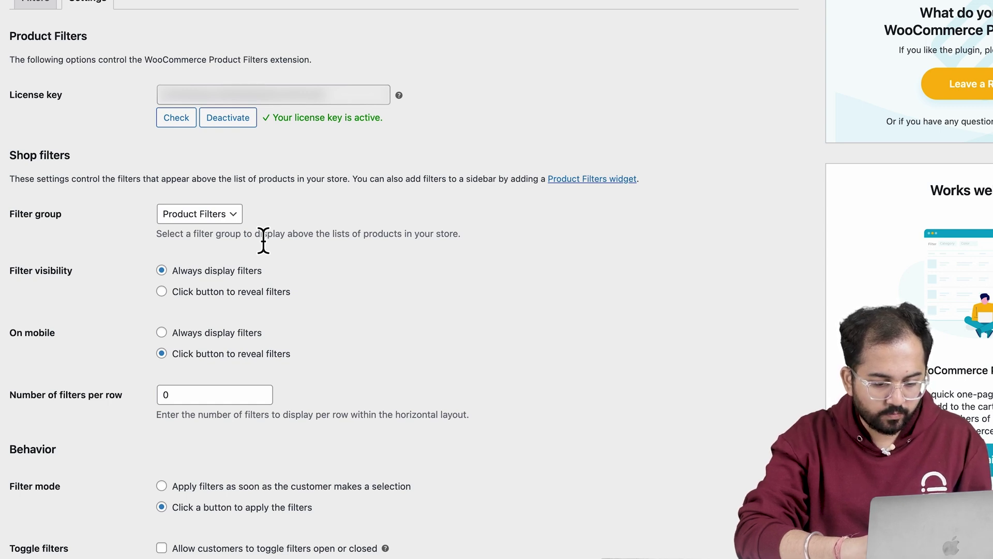
click(231, 215)
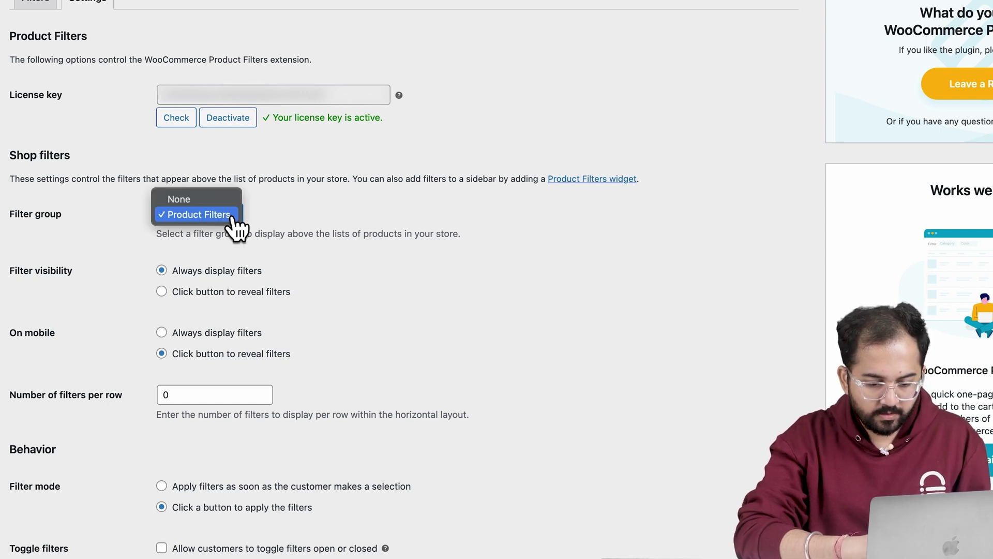
click(225, 200)
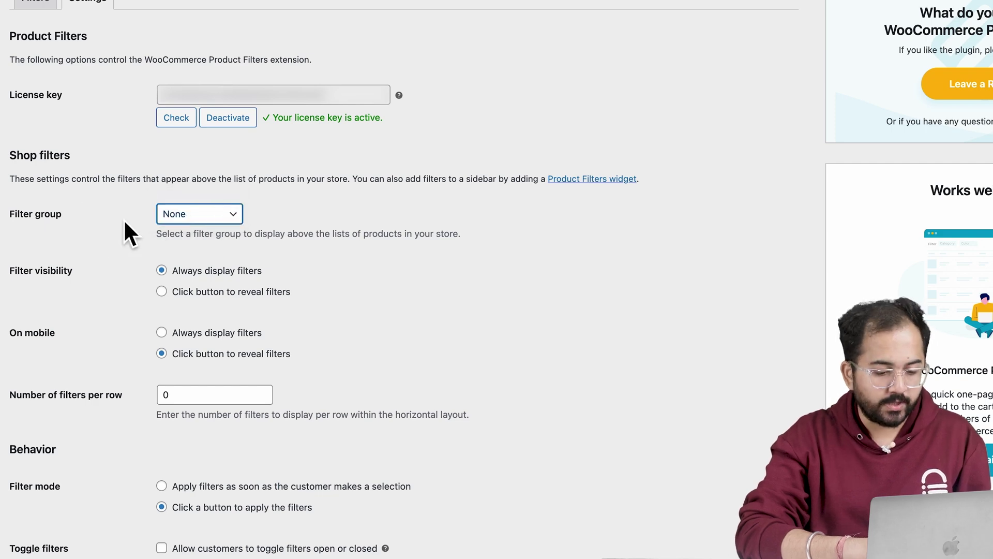
scroll(124, 222, down, 2)
scroll(124, 222, down, 4)
scroll(124, 222, down, 3)
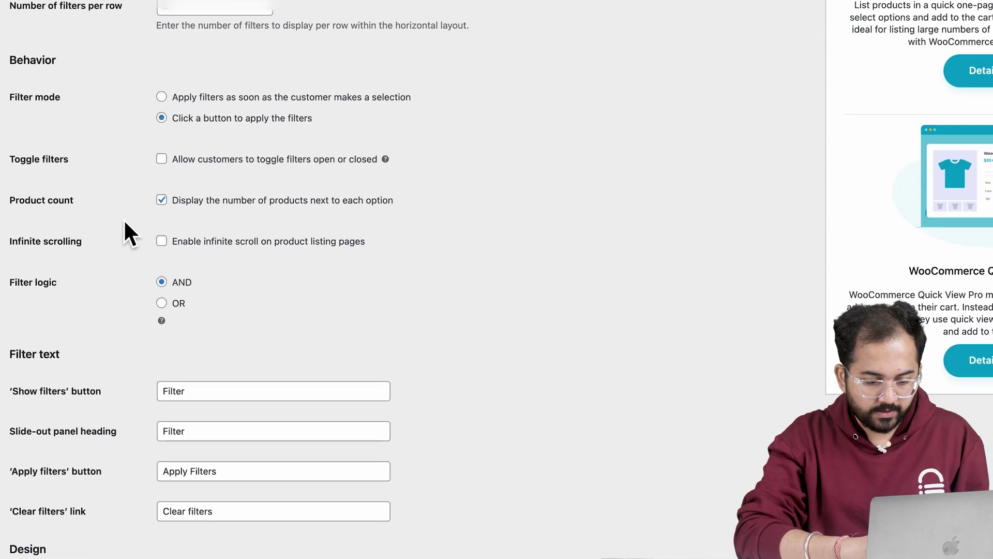
scroll(124, 222, down, 5)
click(62, 501)
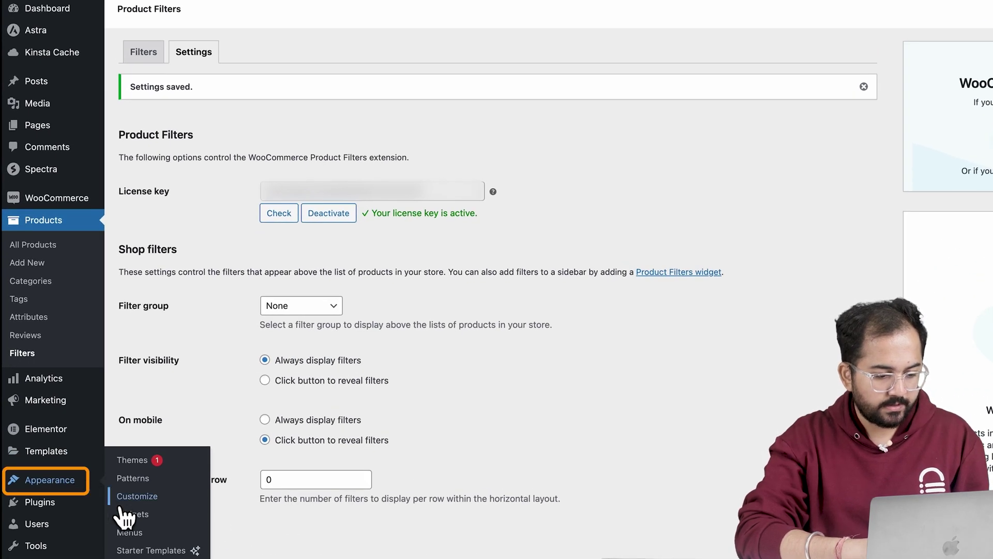
Insert a Product Filters block into the WooCommerce Sidebar widget area
click(129, 515)
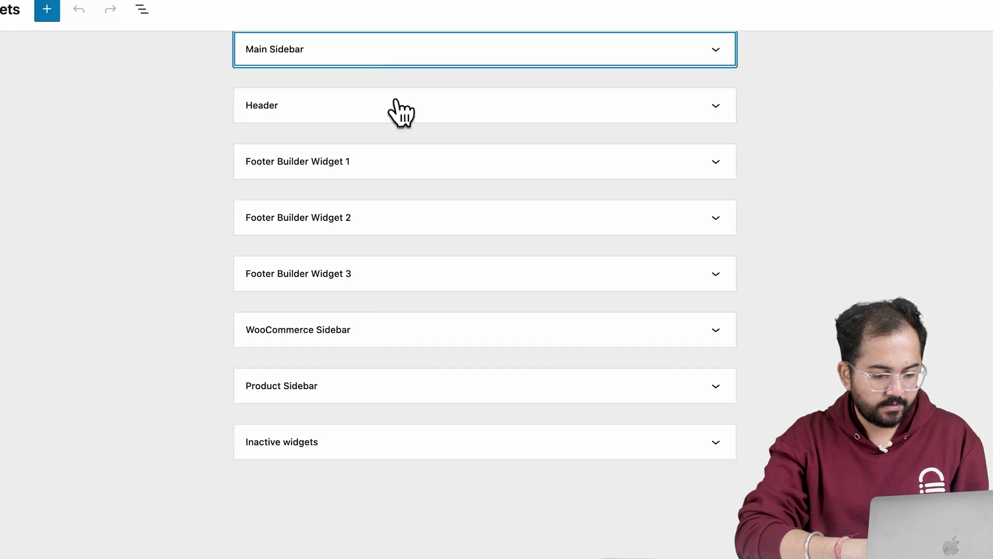
click(487, 336)
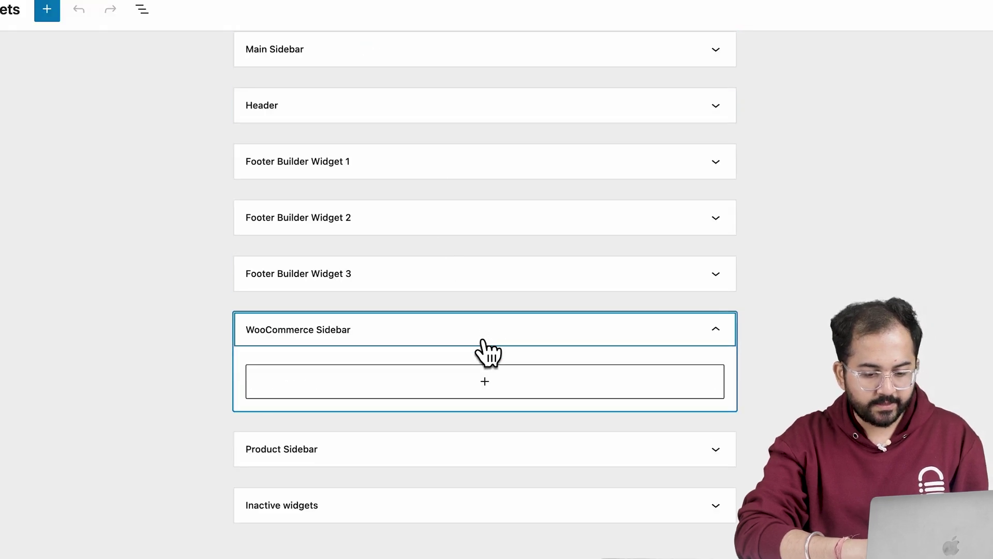
click(485, 381)
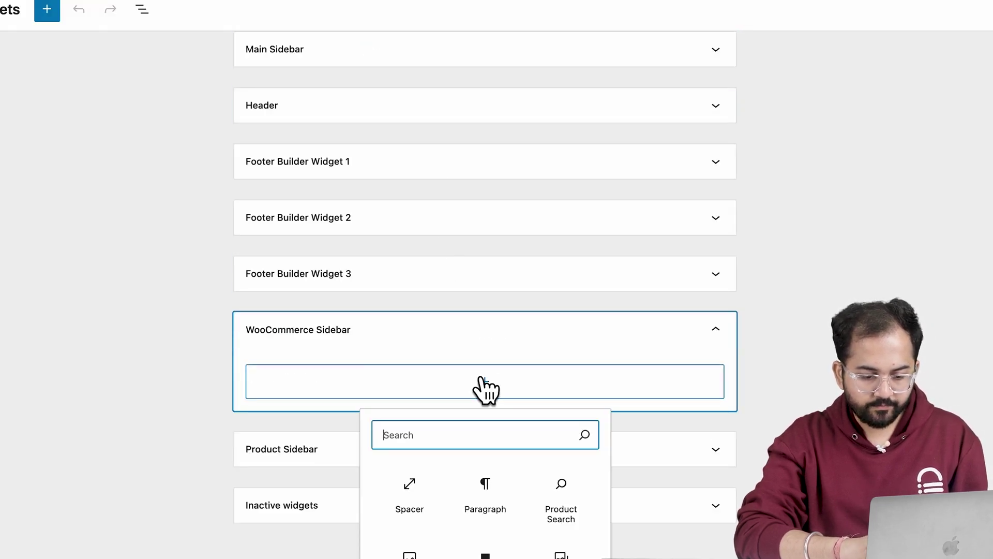
text(product)
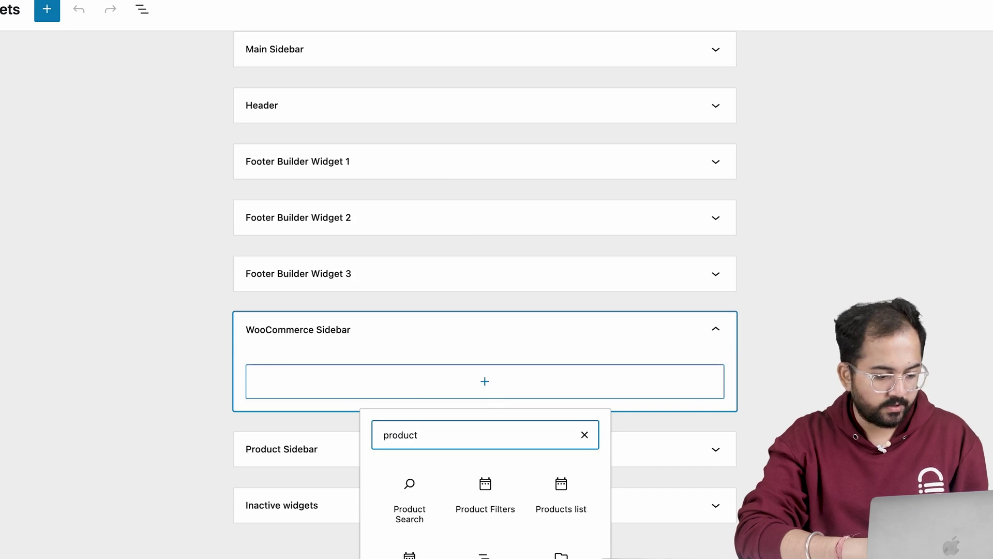
click(485, 487)
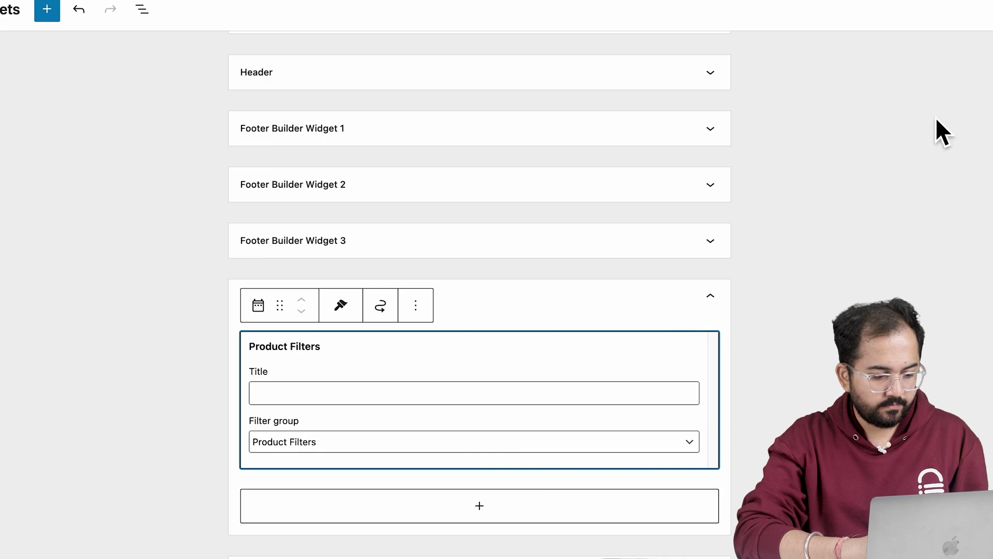
click(907, 169)
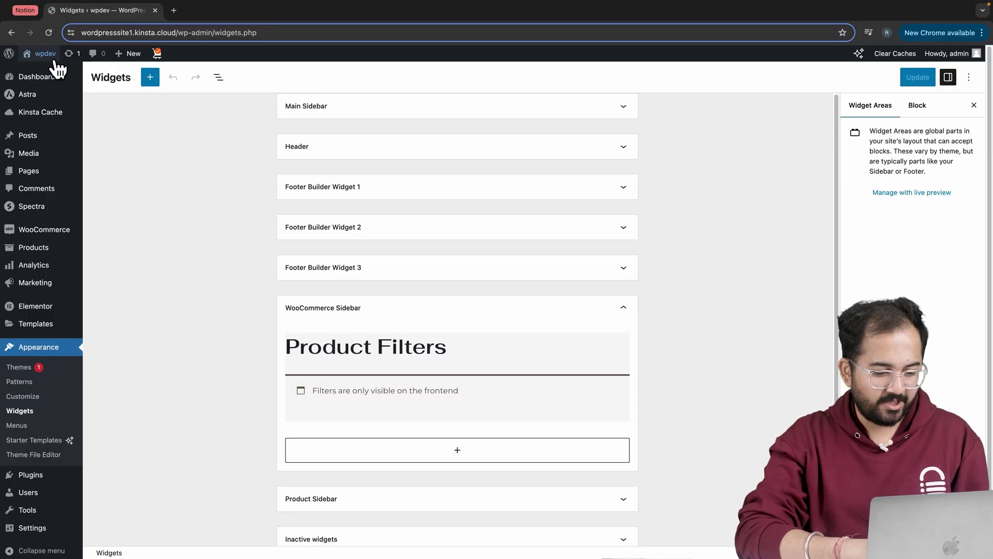
On the shop page, tick Dresses, size M and Black, then apply the filters
click(55, 86)
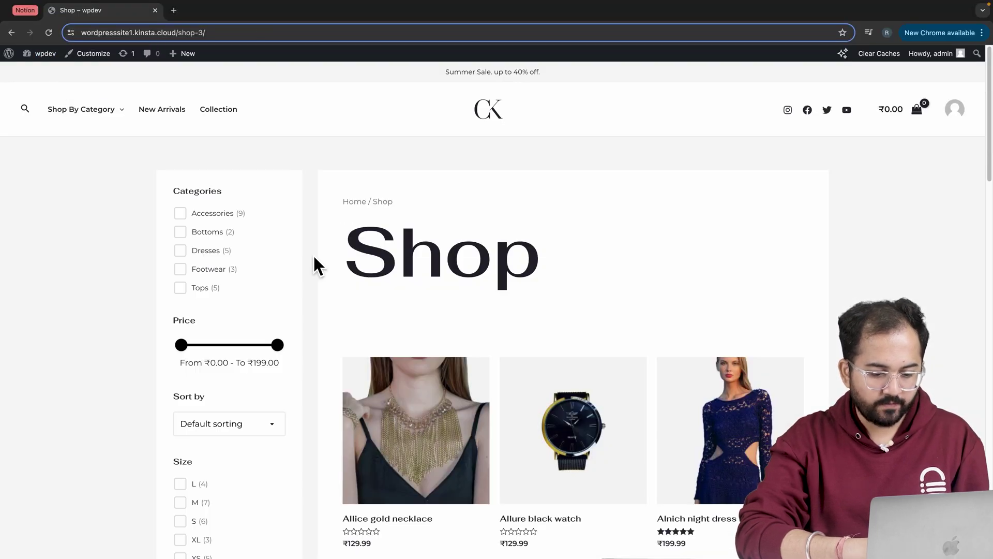
scroll(314, 257, down, 1)
scroll(314, 257, down, 4)
scroll(314, 257, down, 2)
scroll(314, 258, down, 6)
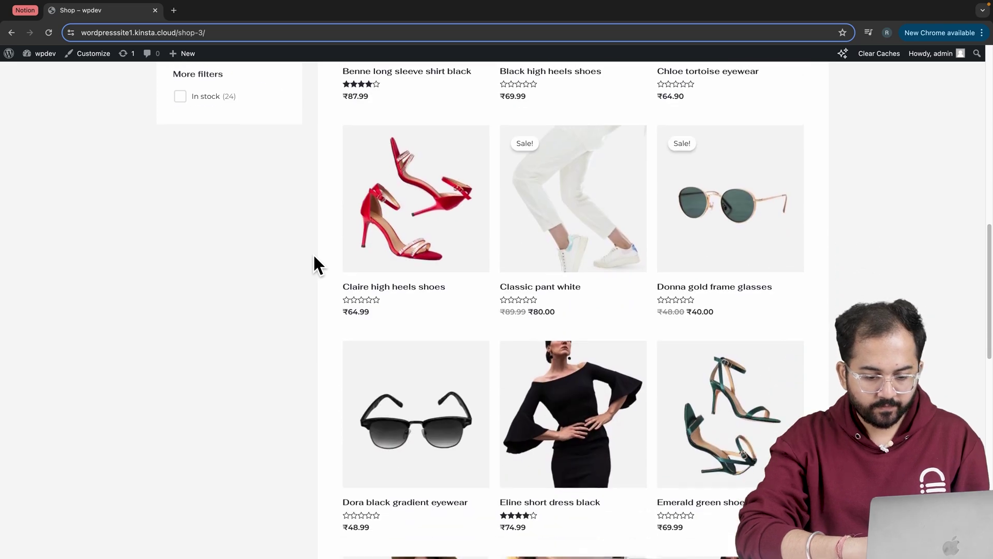
scroll(314, 257, up, 5)
scroll(314, 257, up, 3)
scroll(314, 257, up, 4)
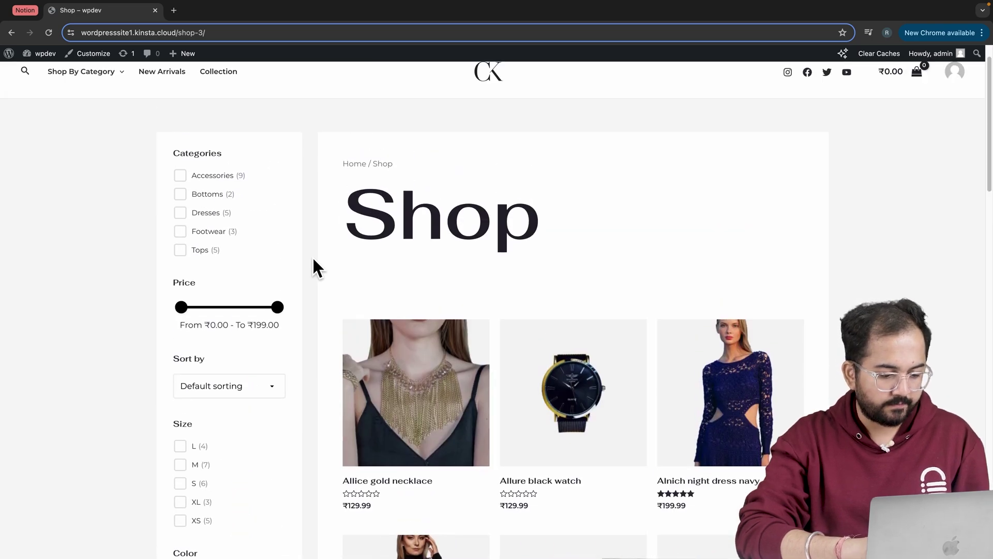
scroll(312, 256, down, 1)
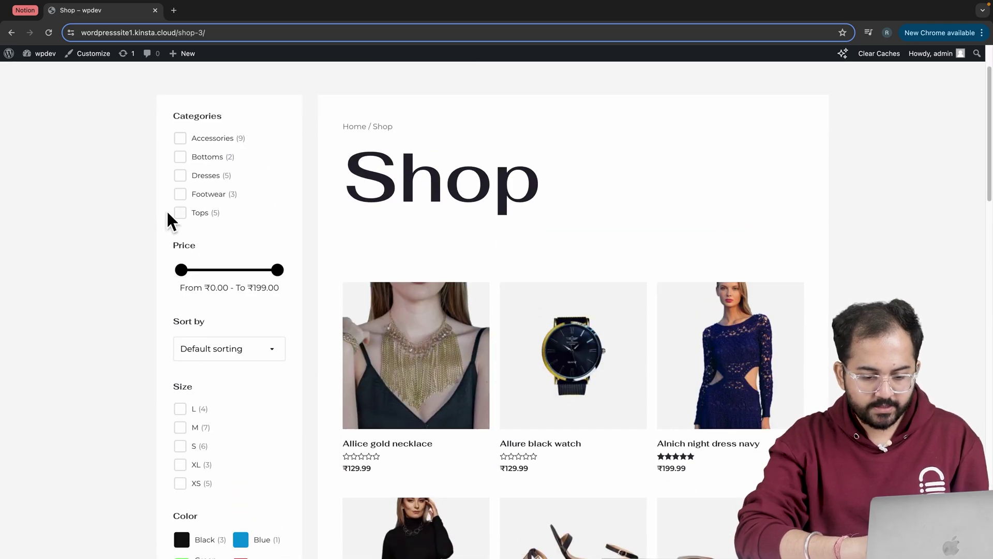
click(180, 176)
scroll(181, 218, down, 4)
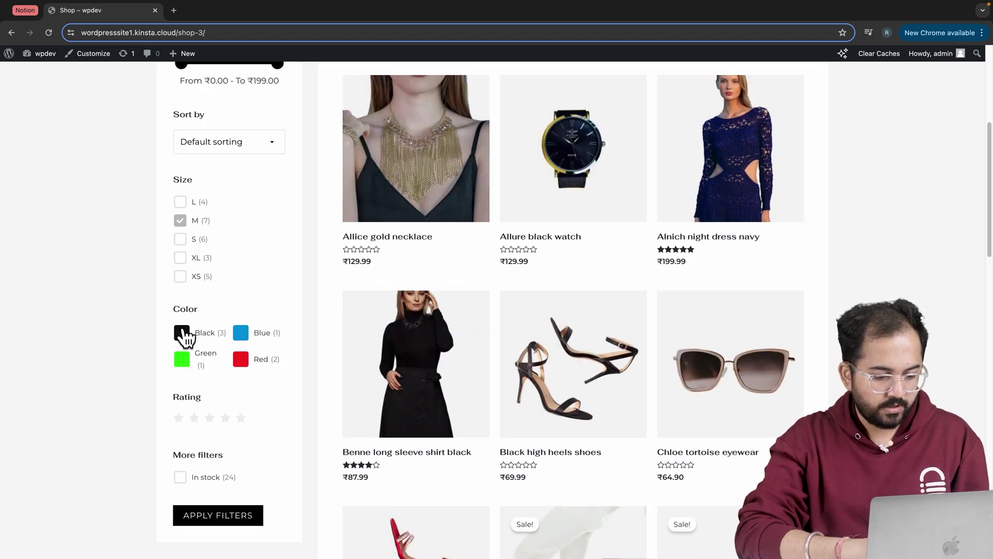
click(218, 515)
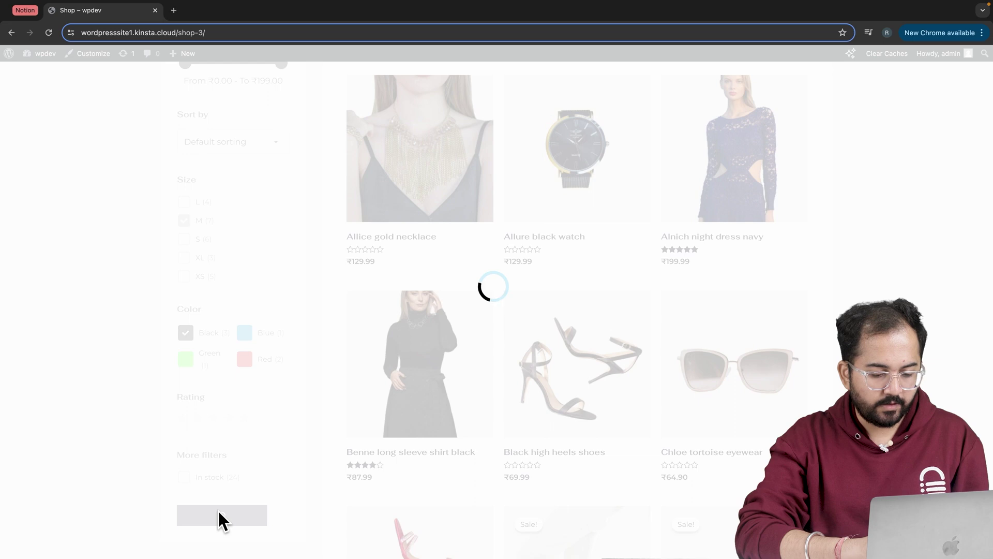